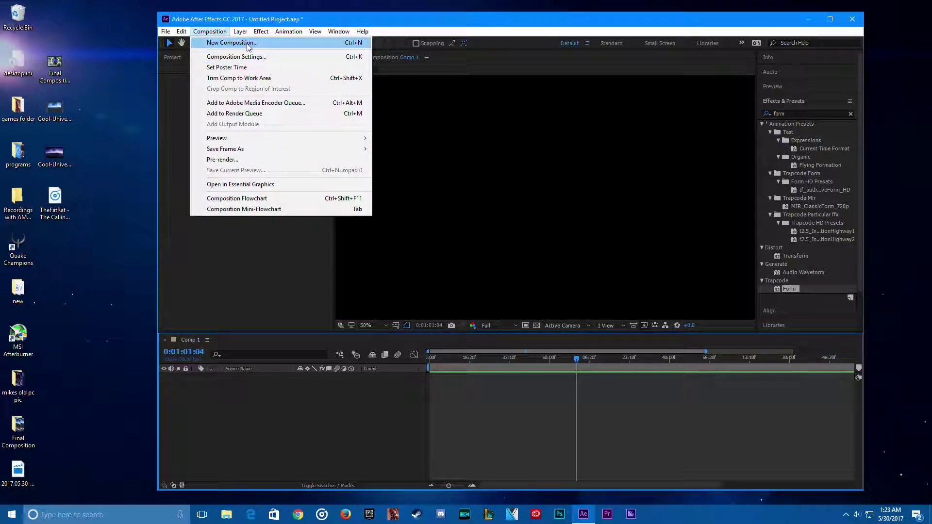
Create Comp 2 at 1920×1080, 30 fps, then close its timeline so Comp 1 shows.
left_click(249, 44)
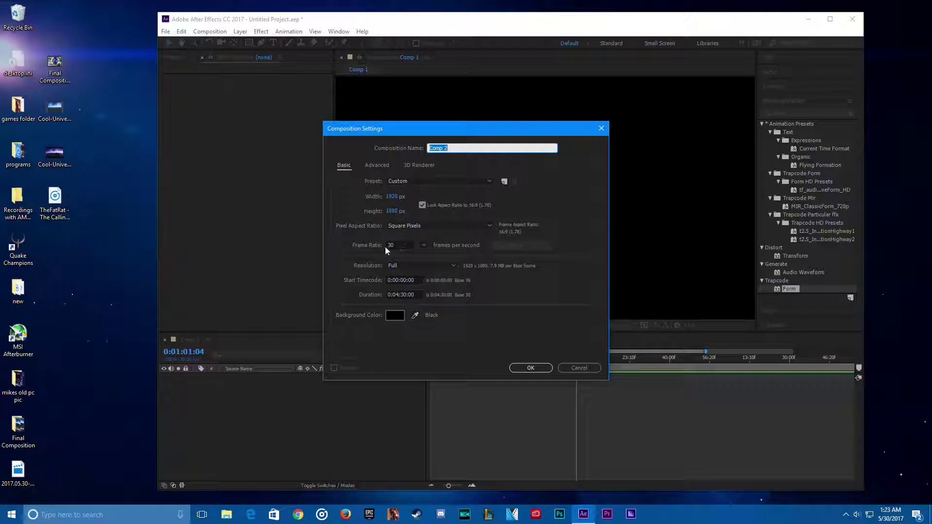
left_click(530, 368)
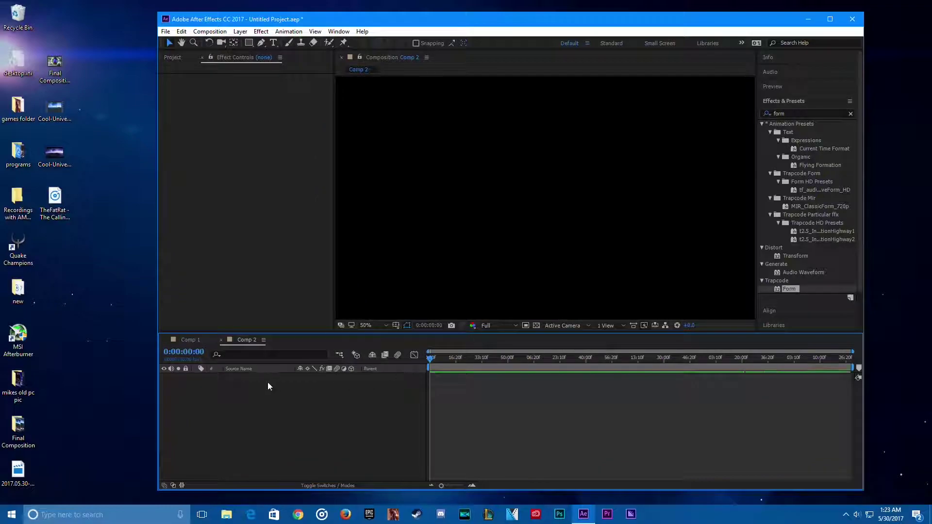
left_click(203, 341)
left_click(229, 345)
left_click(220, 340)
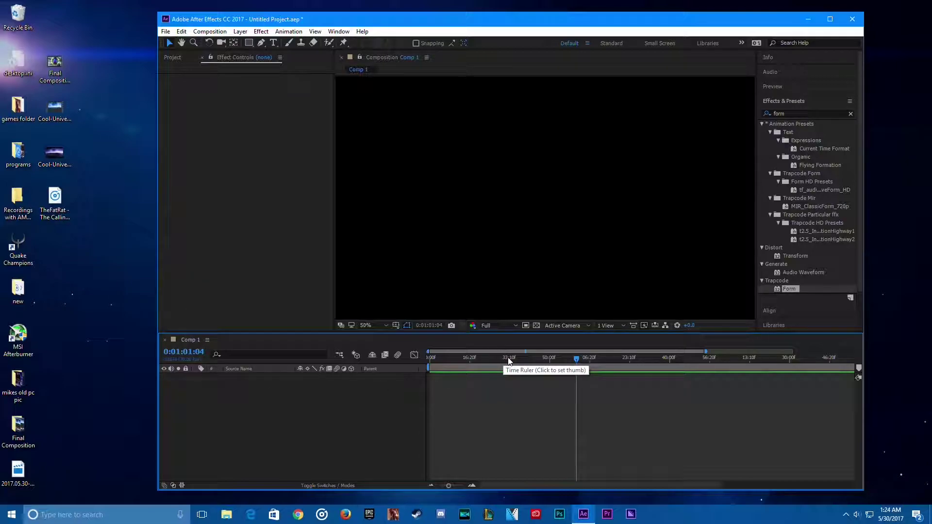
Add a new 1920×1080 Dark Gray Solid 1 layer to Comp 1.
right_click(322, 407)
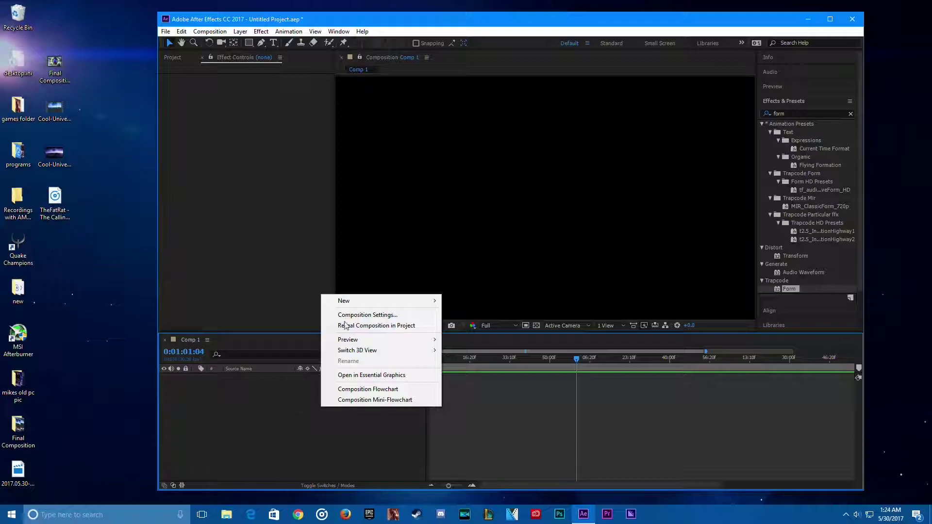
mouse_move(367, 299)
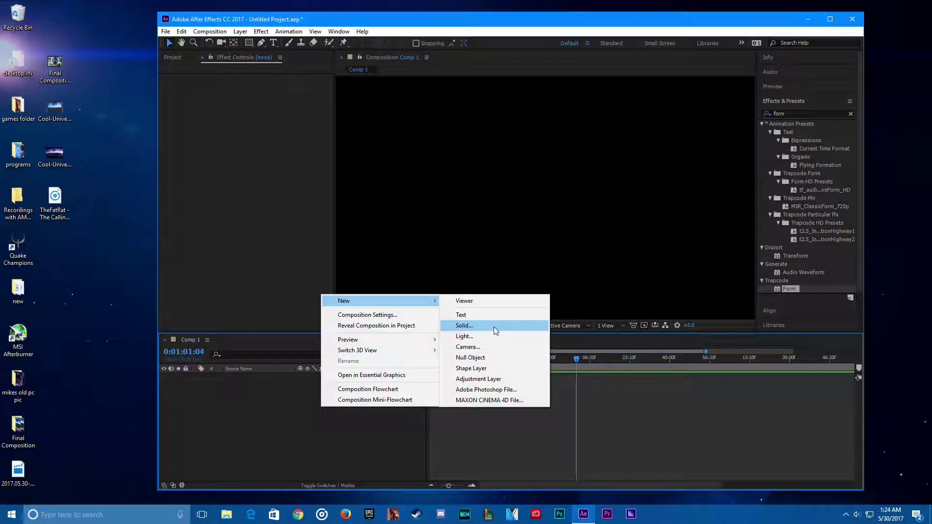
left_click(493, 326)
left_click(497, 342)
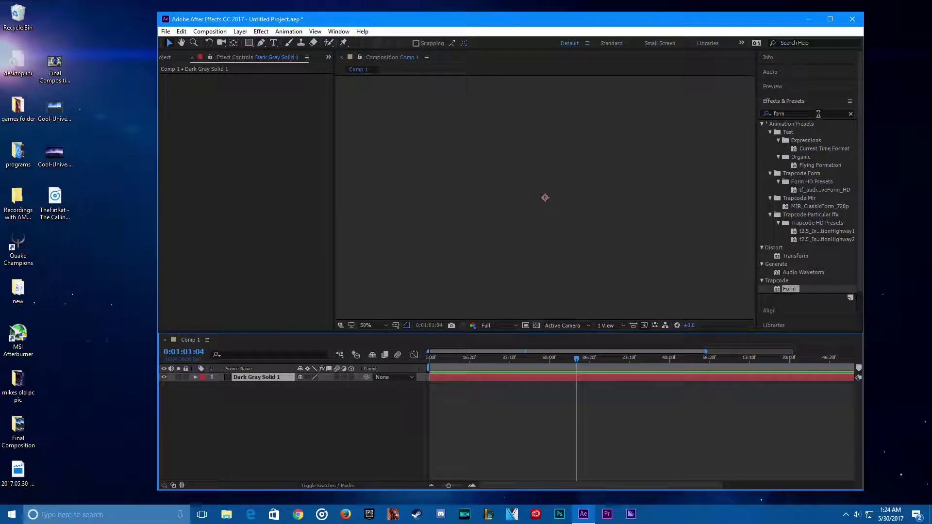
Apply the Trapcode Form effect to the solid from Effects & Presets.
left_click(816, 113)
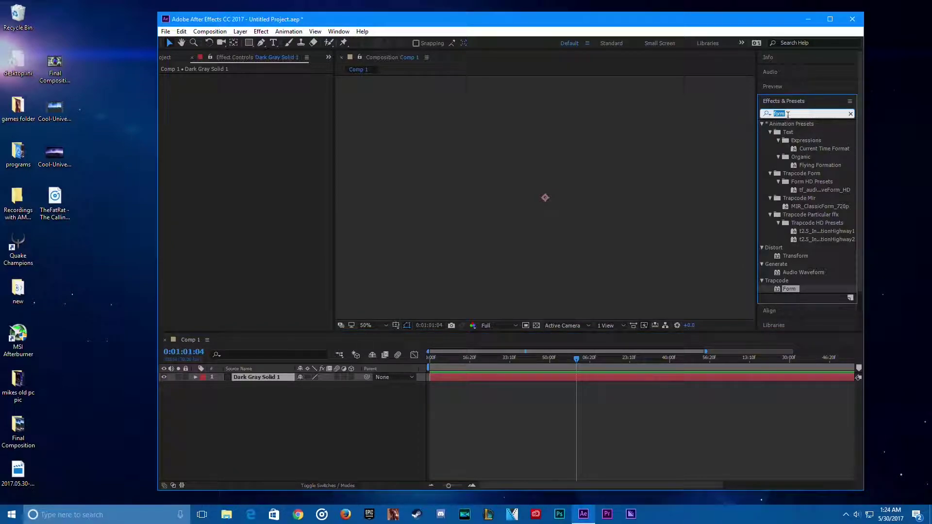
scroll(805, 272, "down", 1)
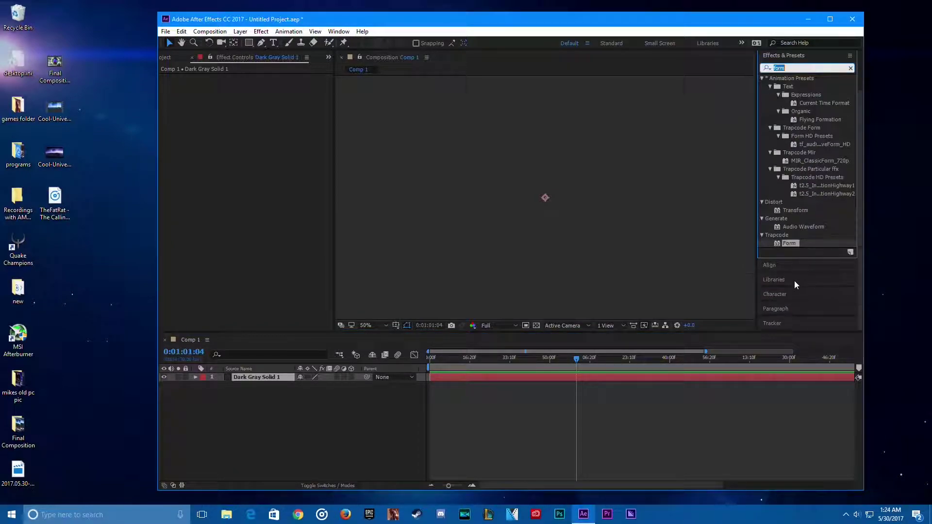
double_click(793, 244)
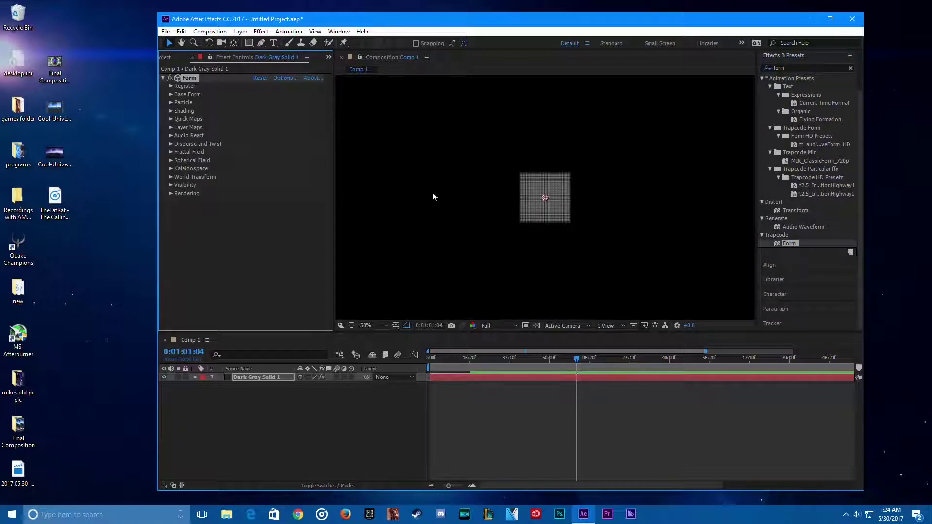
Set Form's Base Form size to X 690, Y 500, Z 0 for a flat sheet.
left_click(170, 95)
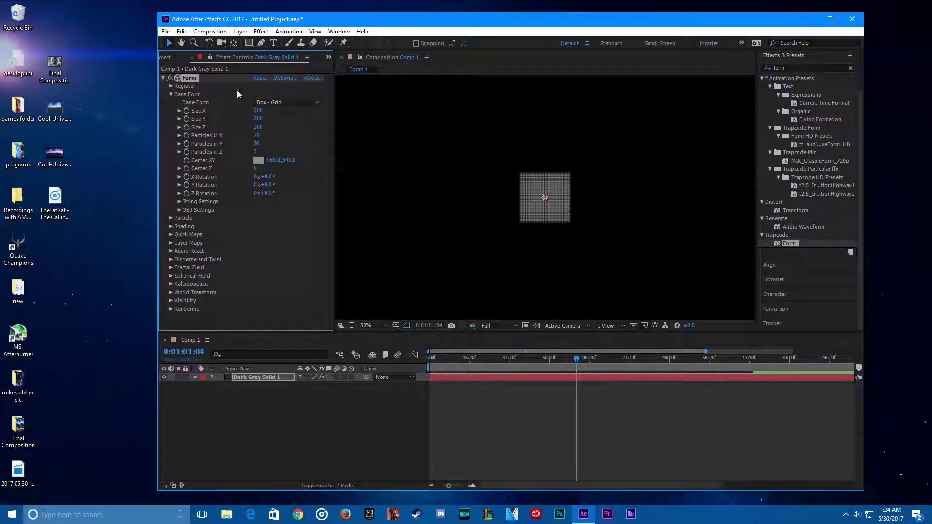
left_click(259, 111)
type("5")
key("Return")
left_click(259, 119)
type("500")
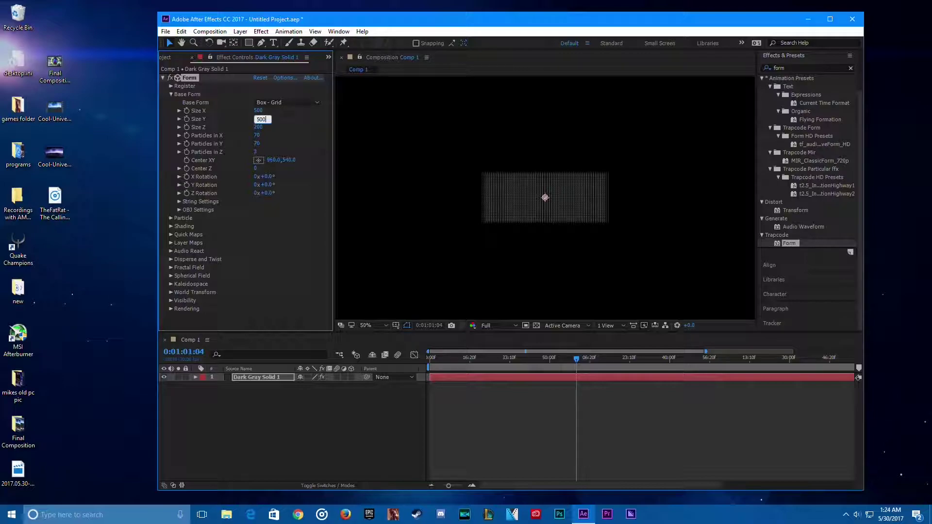
key("Return")
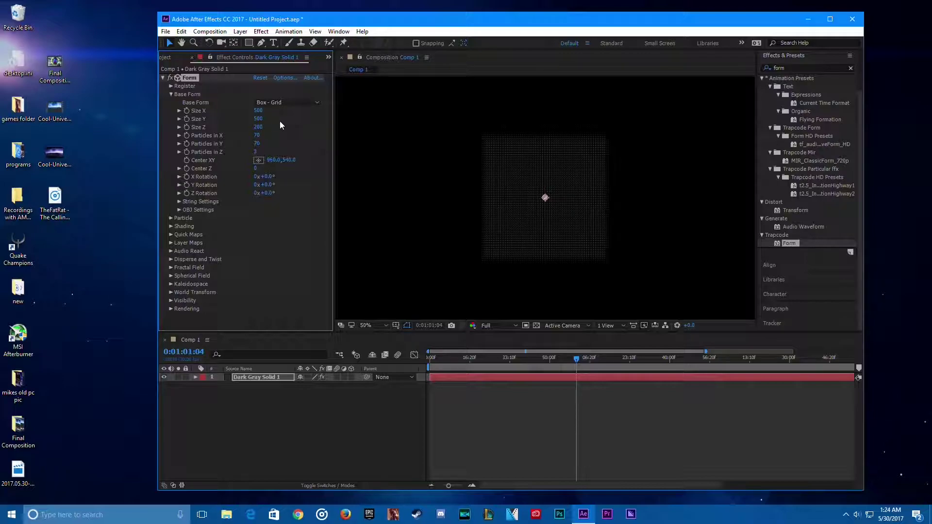
mouse_move(258, 110)
left_mouse_down()
mouse_move(267, 111)
mouse_move(258, 113)
mouse_move(265, 122)
left_mouse_up()
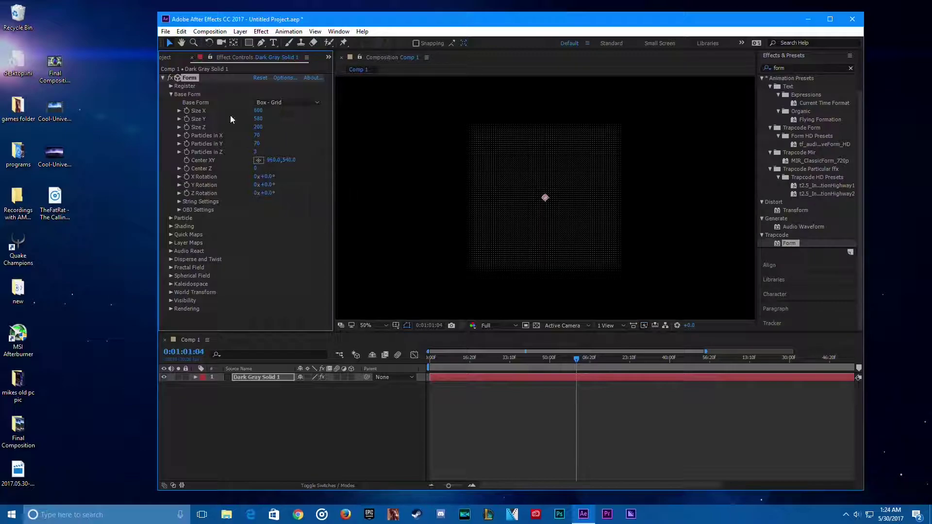
left_click(258, 127)
type("0")
key("Return")
Set Particles in X and Particles in Y both to 400.
left_click(257, 136)
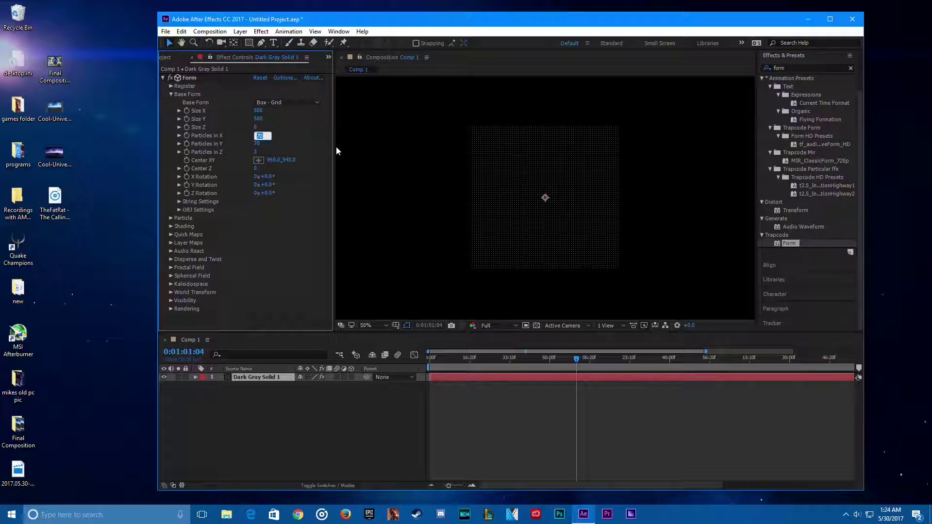
type("400")
key("Return")
left_click(261, 144)
type("400")
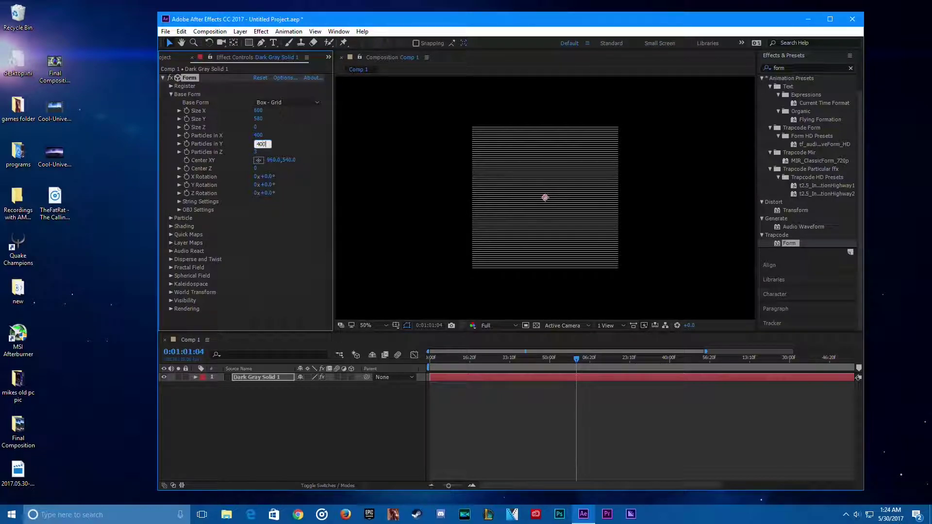
key("Return")
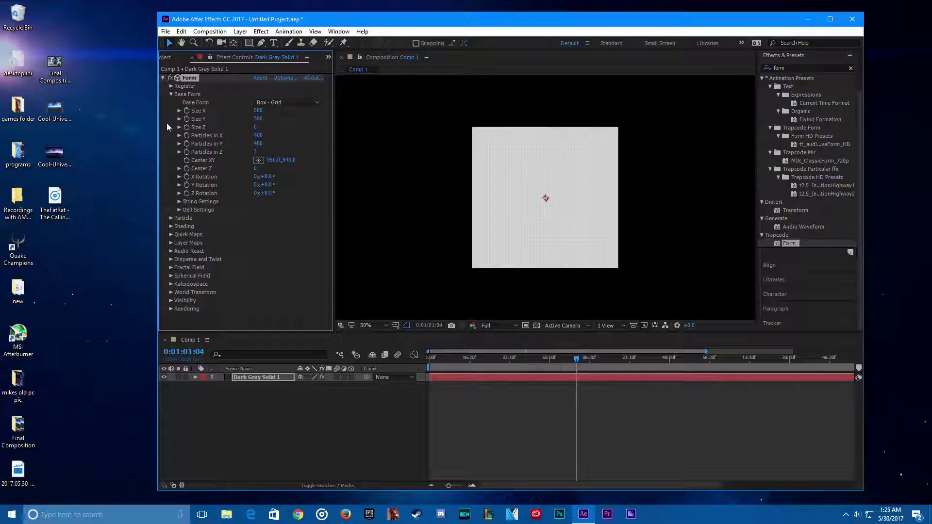
In Form's Particle settings, try Particle Type Cloudlet, then return it to Sphere.
left_click(170, 94)
left_click(170, 103)
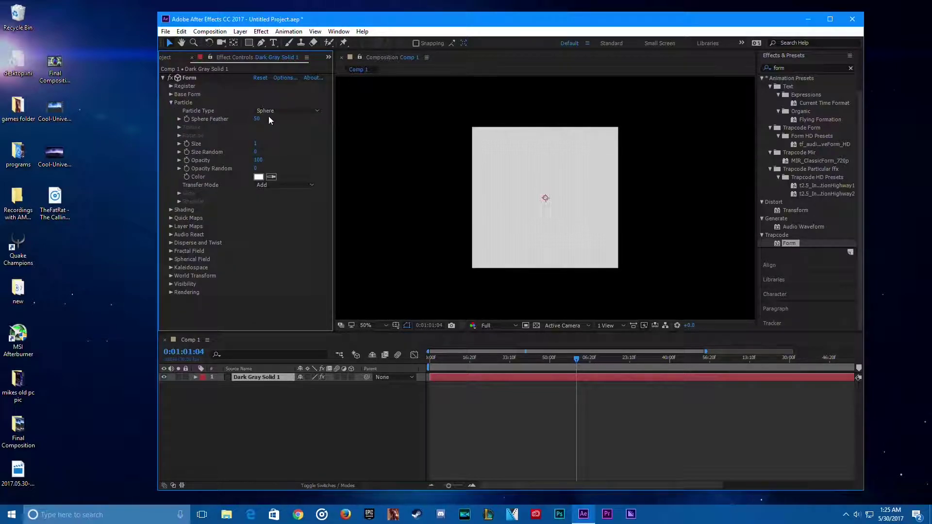
left_click(283, 111)
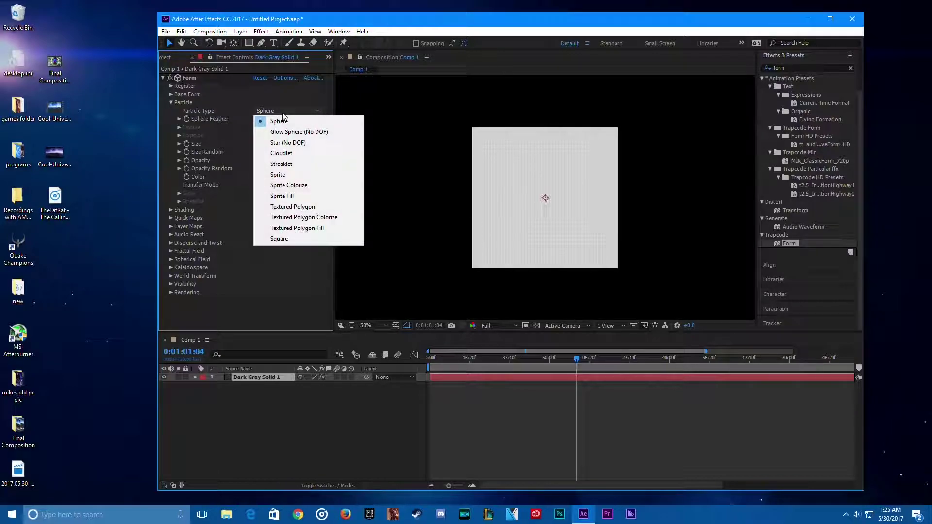
left_click(297, 152)
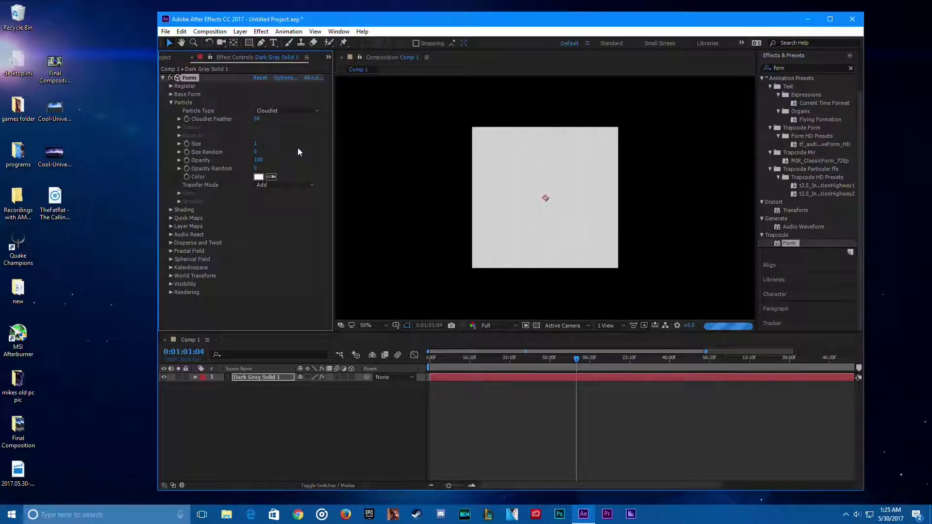
left_click(297, 112)
left_click(294, 118)
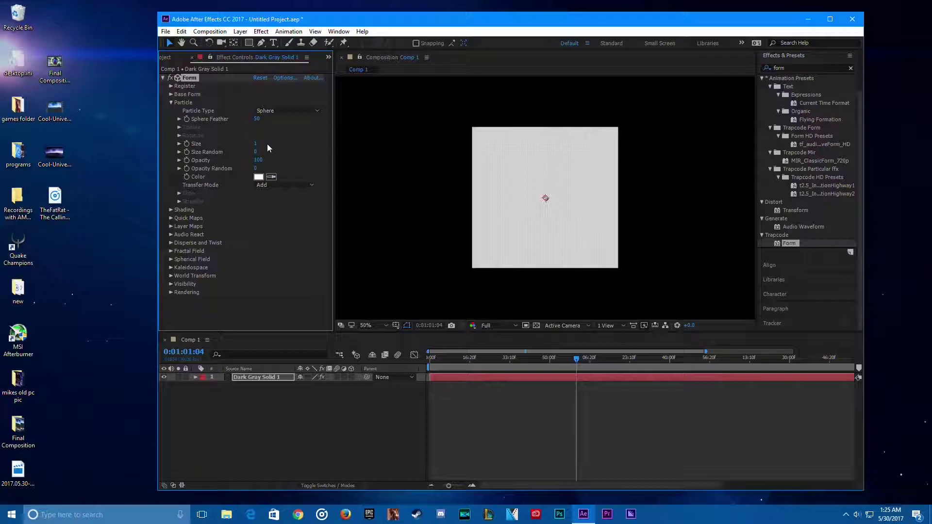
Set the Form particle Color to a bright, fully saturated cyan.
left_click(258, 176)
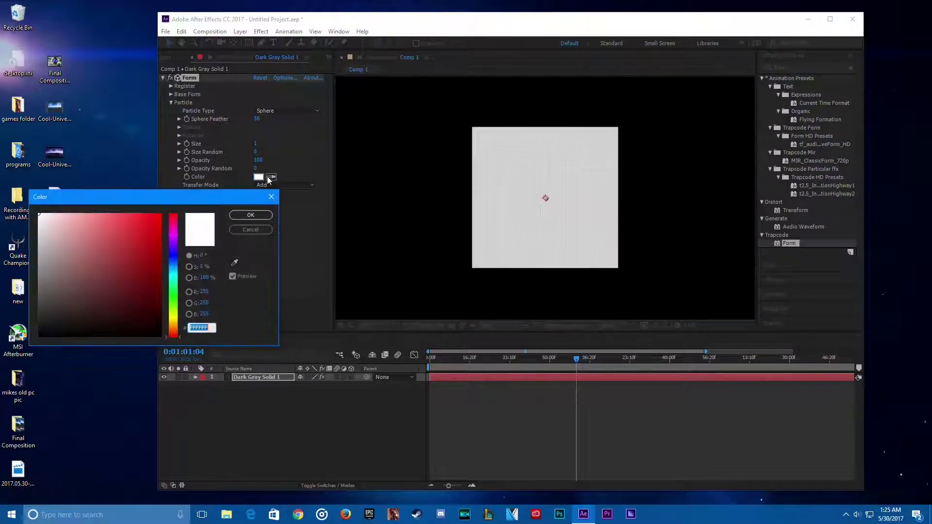
left_click(174, 262)
left_click_drag(173, 275, 174, 269)
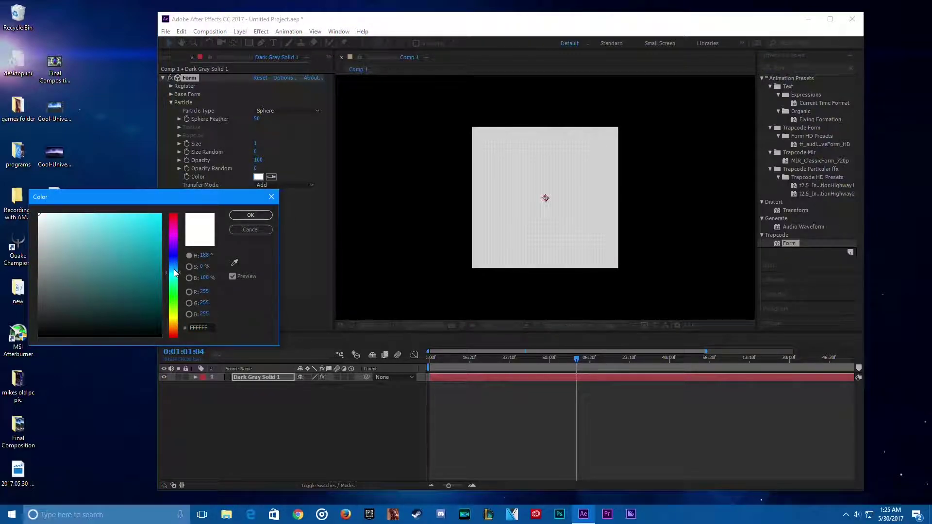
left_click(162, 213)
left_click(256, 221)
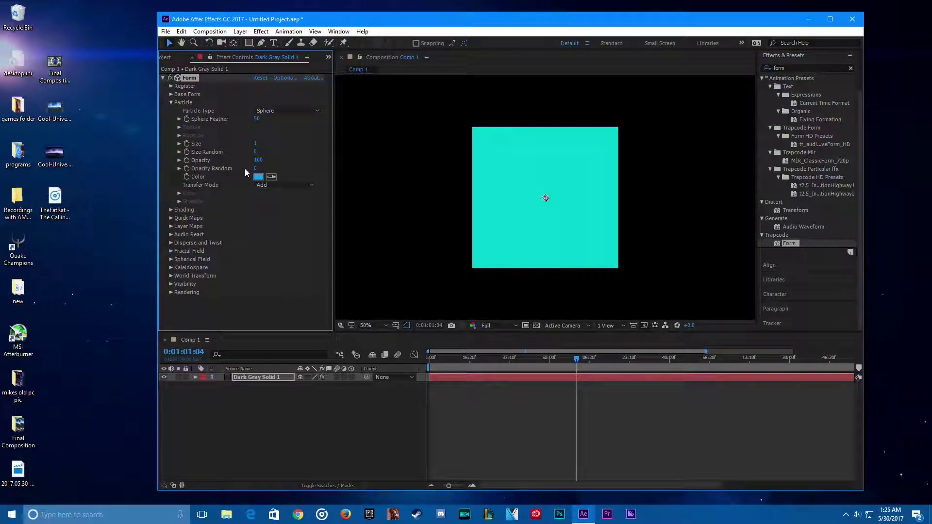
left_click(170, 101)
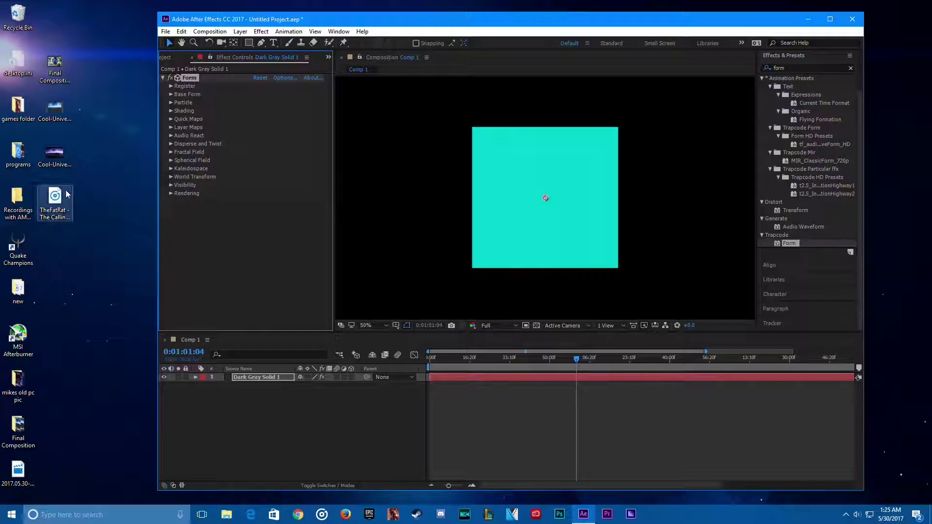
Add Cool-Universe-Wallpaper.jpg and the TheFatRat MP3 to Comp 1 beneath Dark Gray Solid 1.
left_click_drag(55, 137, 341, 243)
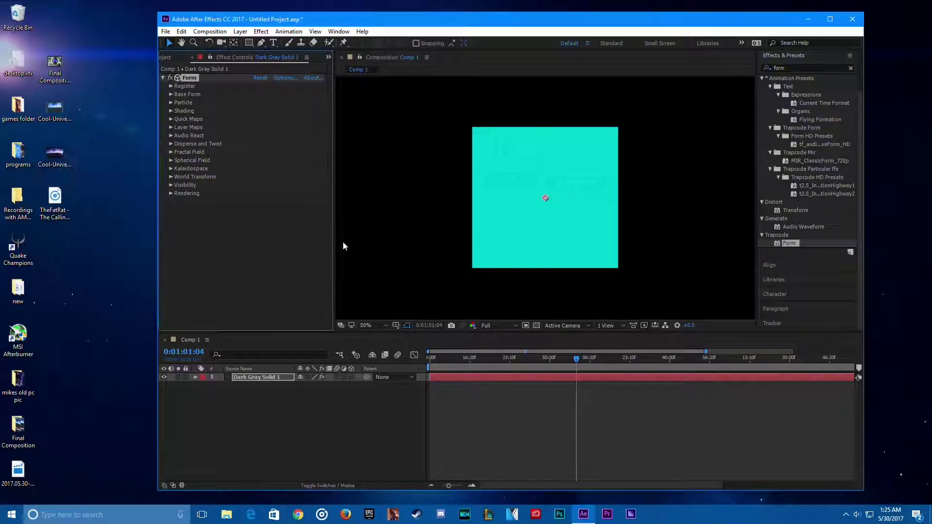
left_click_drag(258, 377, 252, 405)
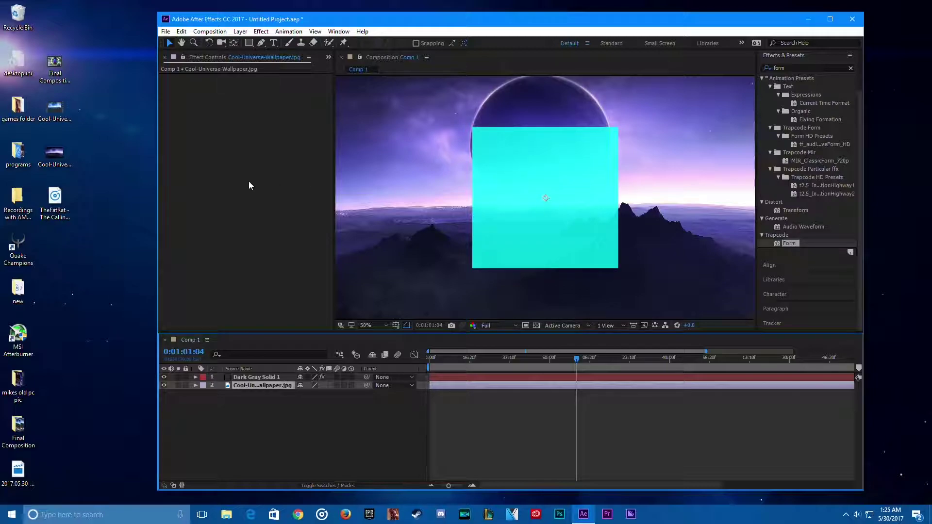
left_click_drag(54, 200, 283, 417)
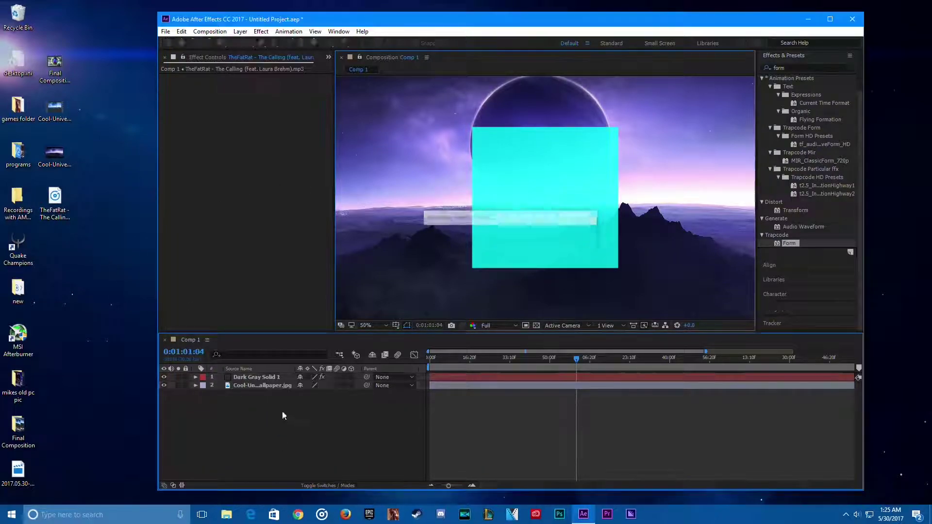
left_click_drag(274, 377, 271, 403)
left_click(269, 378)
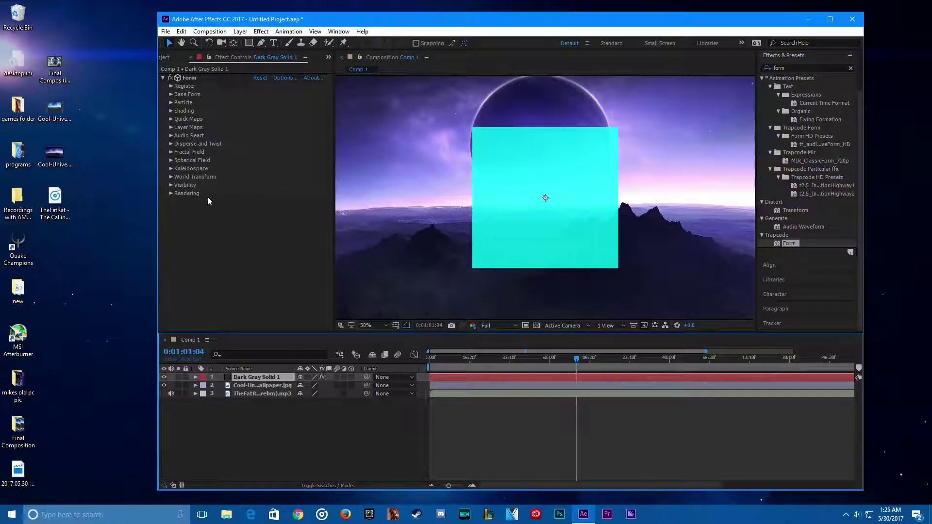
left_click(171, 136)
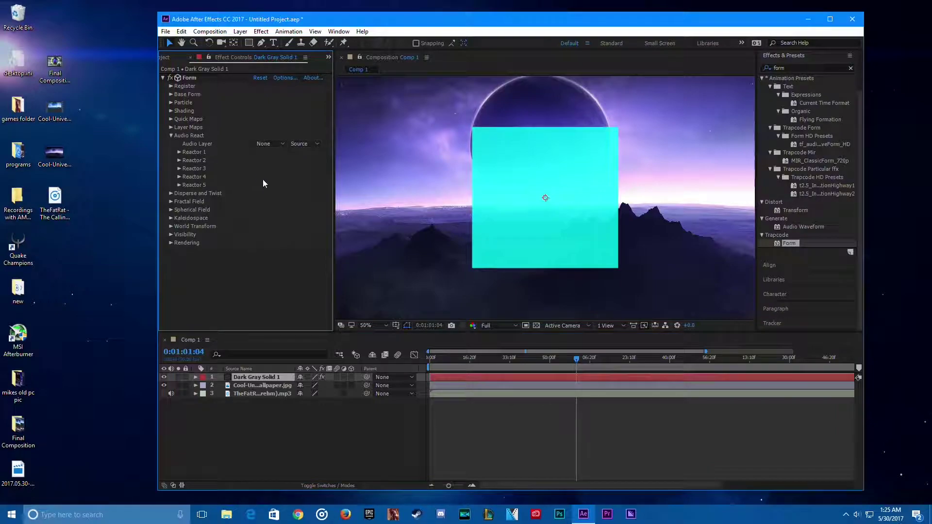
Set Audio Layer to the TheFatRat MP3 and map Reactor 1 to Fractal with Width 20.
left_click(265, 144)
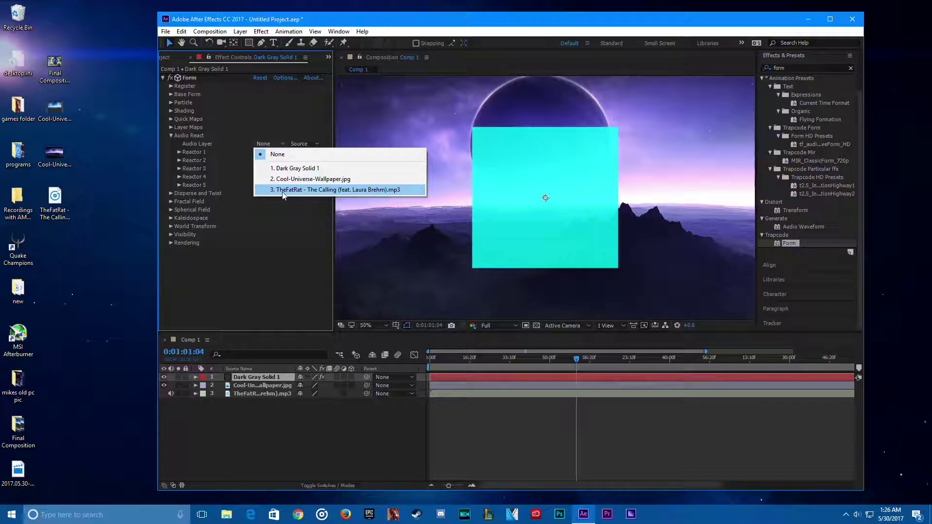
left_click(335, 190)
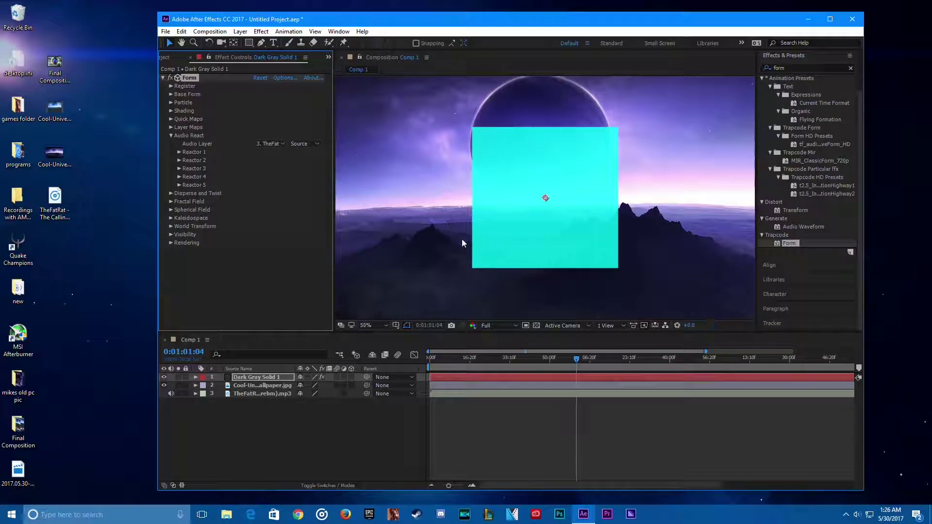
left_click(178, 152)
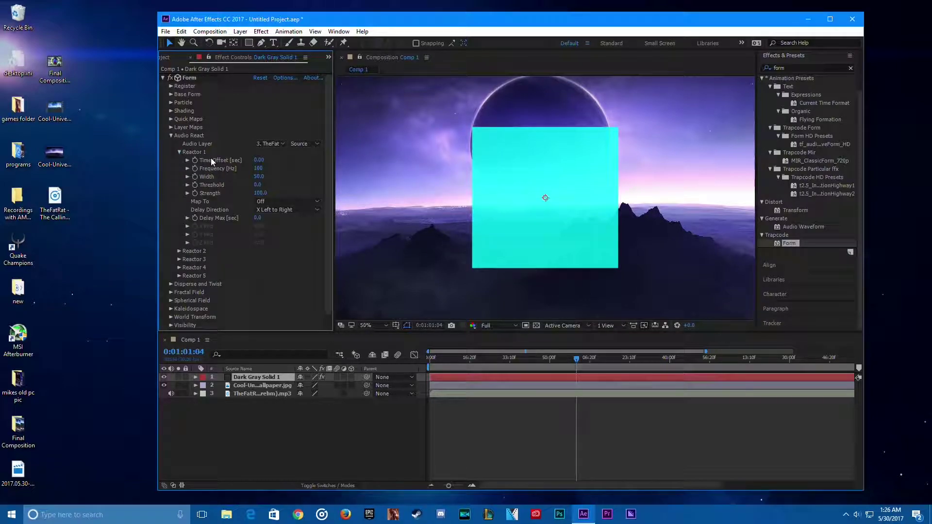
left_click(260, 176)
type("20")
key("Return")
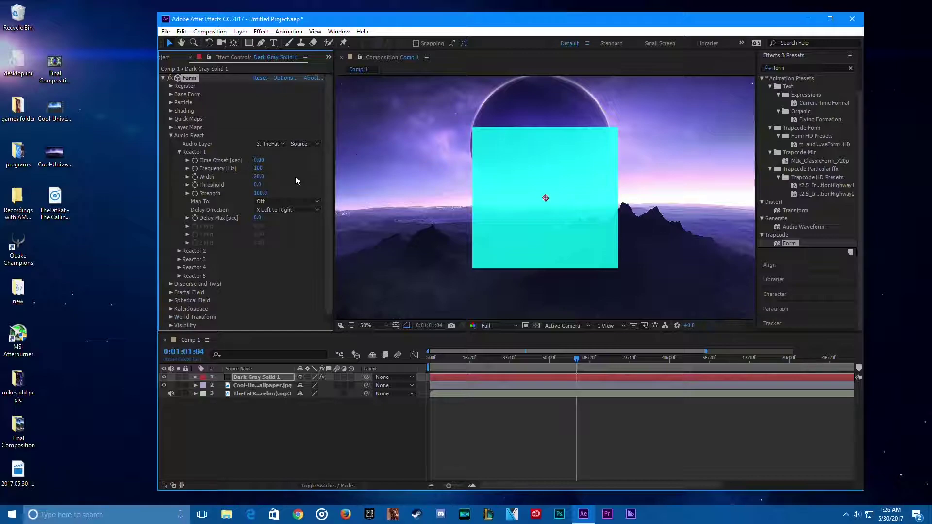
left_click(284, 200)
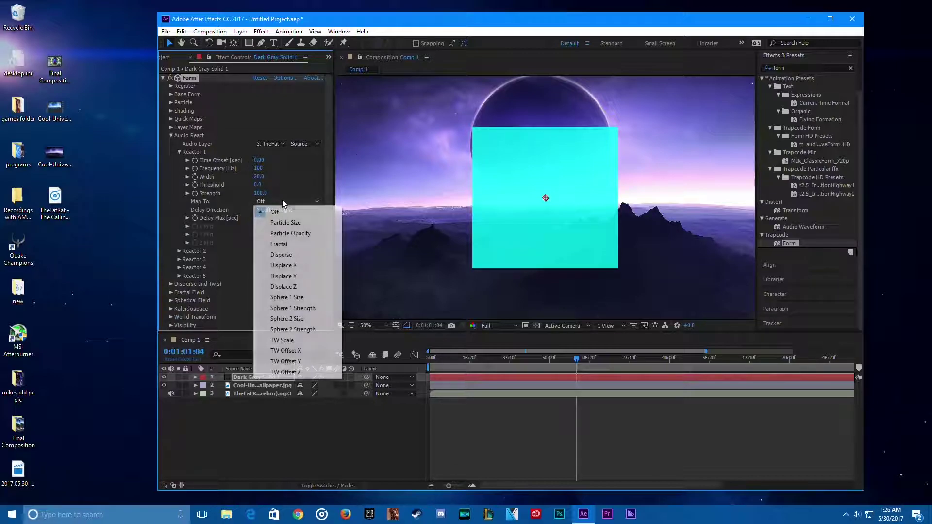
left_click(310, 244)
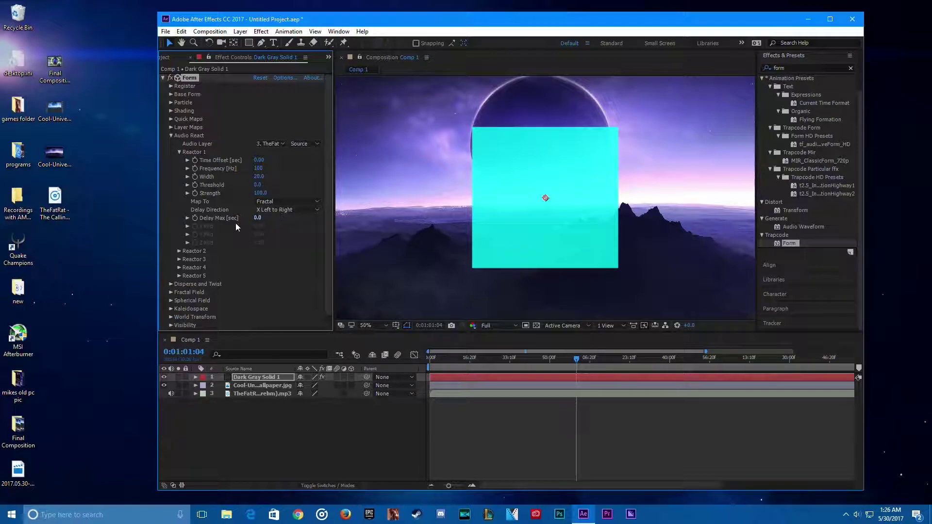
left_click(290, 210)
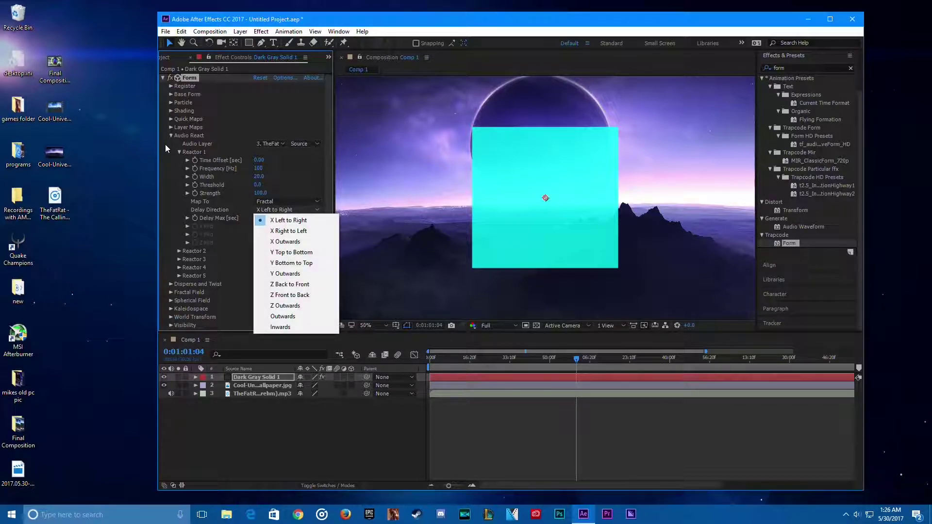
left_click(178, 151)
Give Reactor 2 Width 65 and Strength 20, mapped to Sphere 1 Size.
left_click(179, 160)
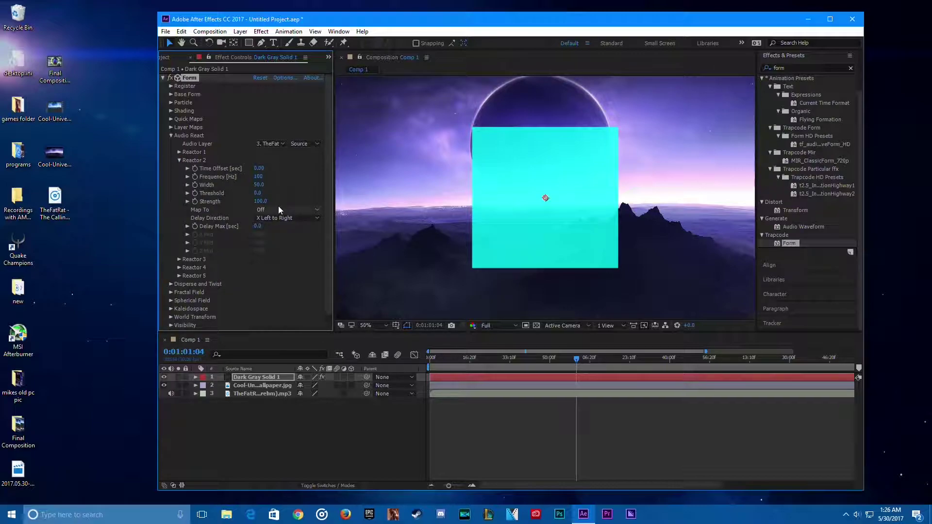
left_click(259, 185)
type("65")
key("Return")
left_click(260, 201)
type("20")
key("Return")
left_click(297, 210)
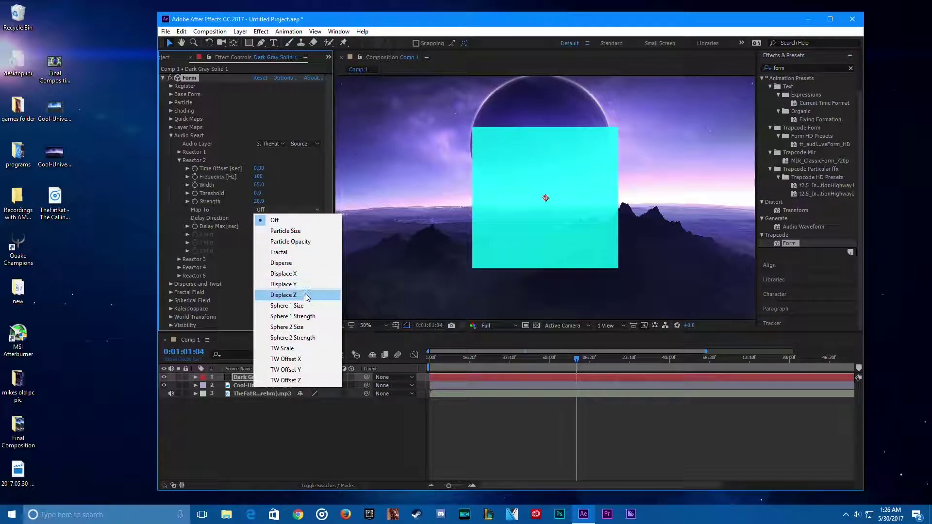
left_click(296, 305)
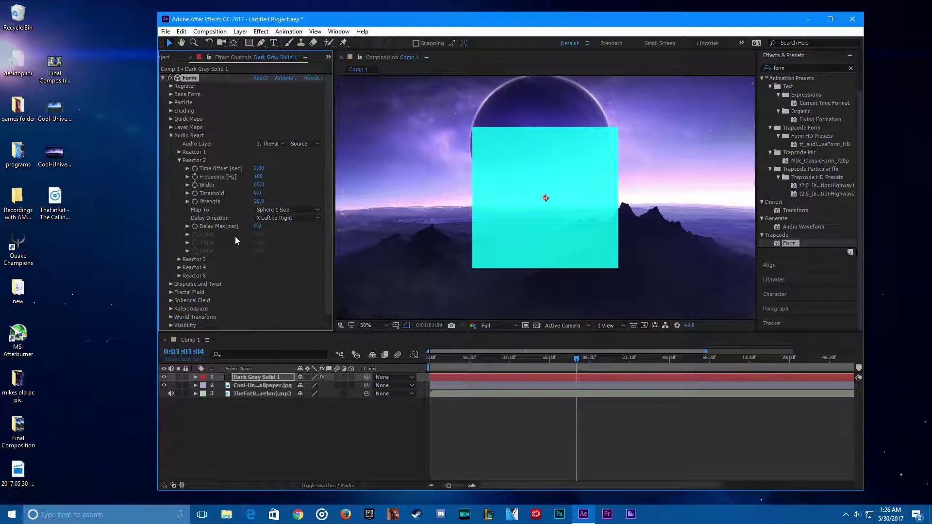
left_click(179, 160)
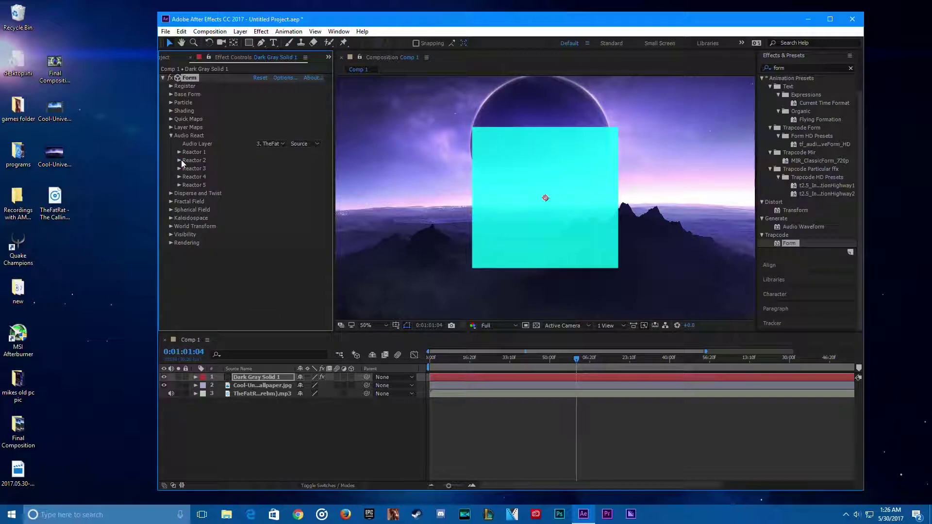
Set Fractal Field Displace to 50 and Flow Y to -200.
left_click(171, 136)
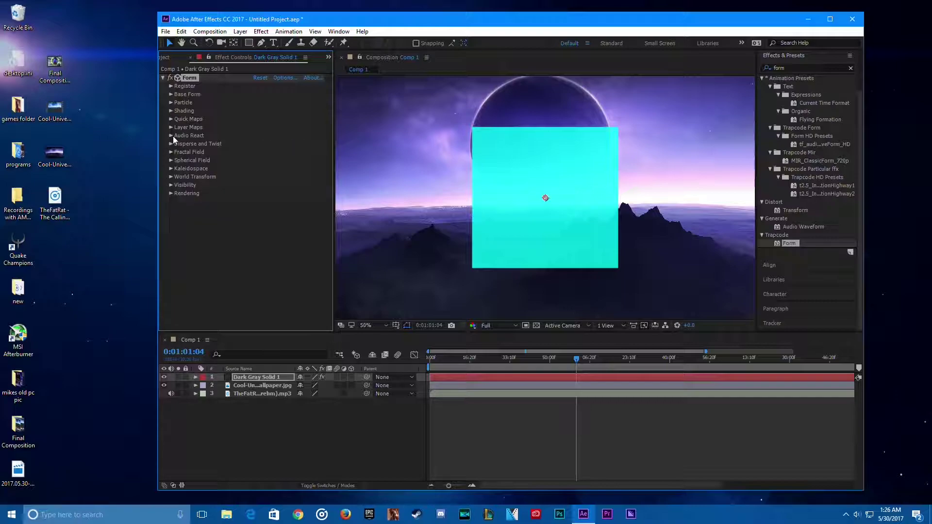
left_click(171, 152)
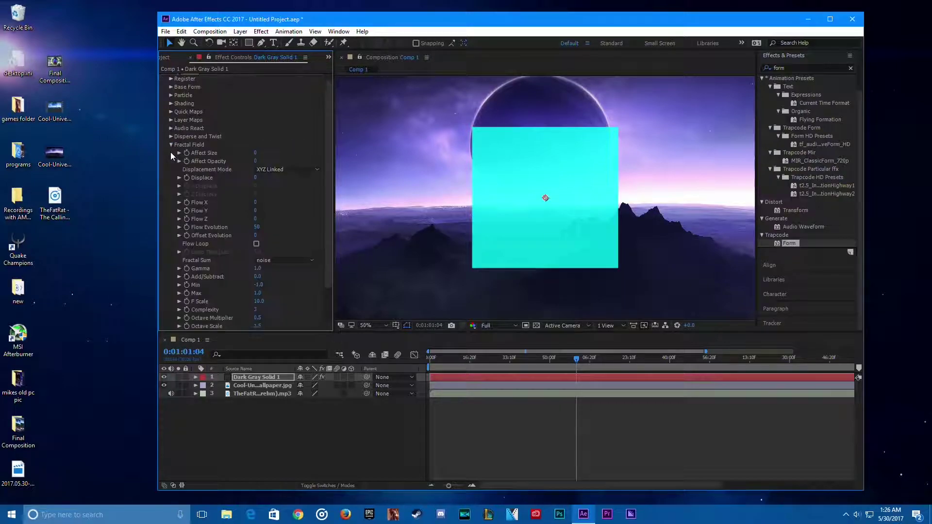
scroll(168, 232, "down", 2)
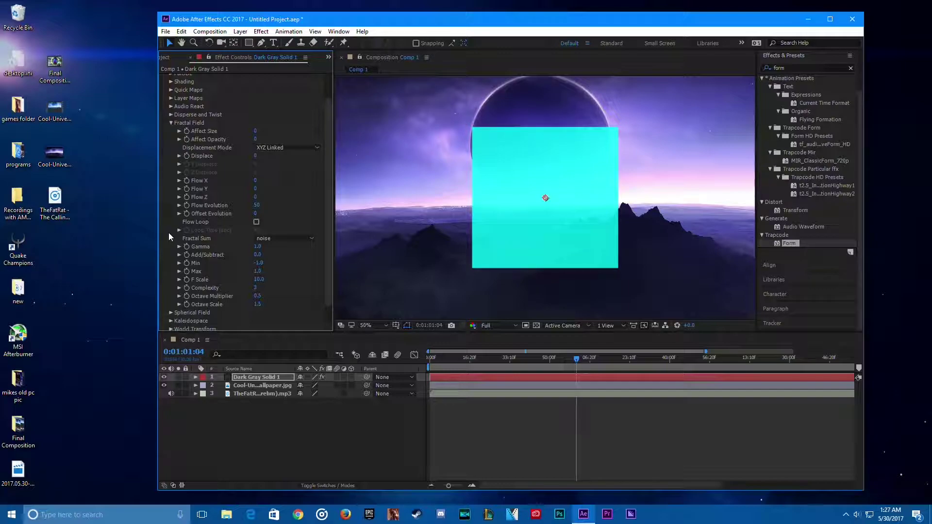
left_click(255, 156)
type("50")
key("Return")
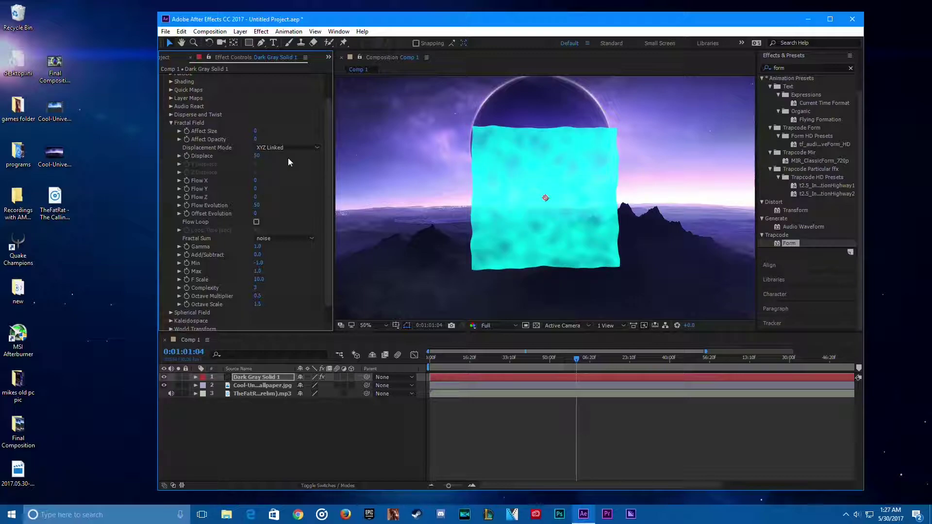
left_click(255, 188)
type("-200")
key("Return")
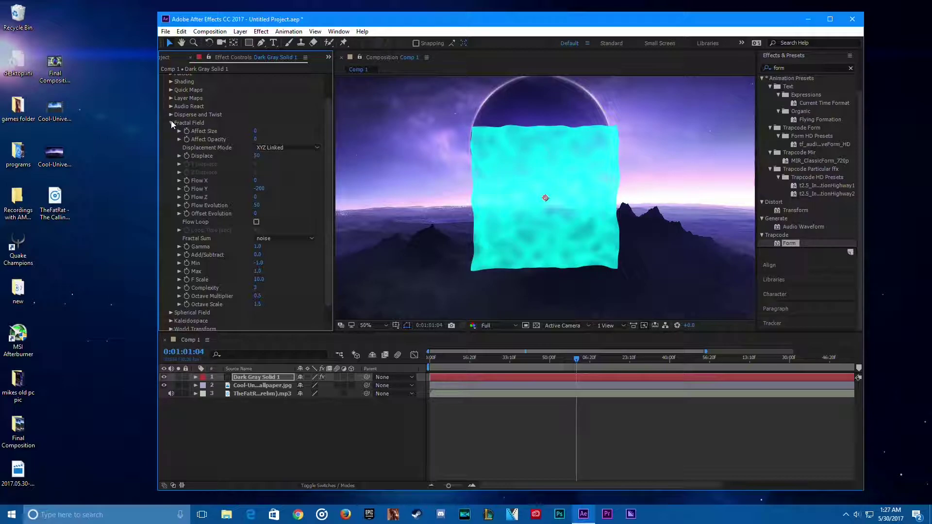
Preview the abs(noise) Fractal Sum, then keep it on noise.
left_click(290, 238)
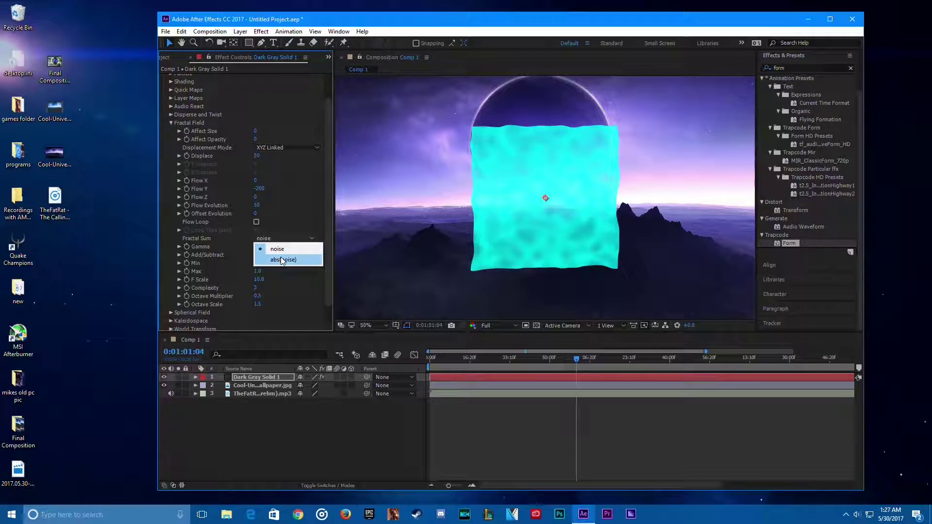
left_click(290, 256)
left_click(285, 243)
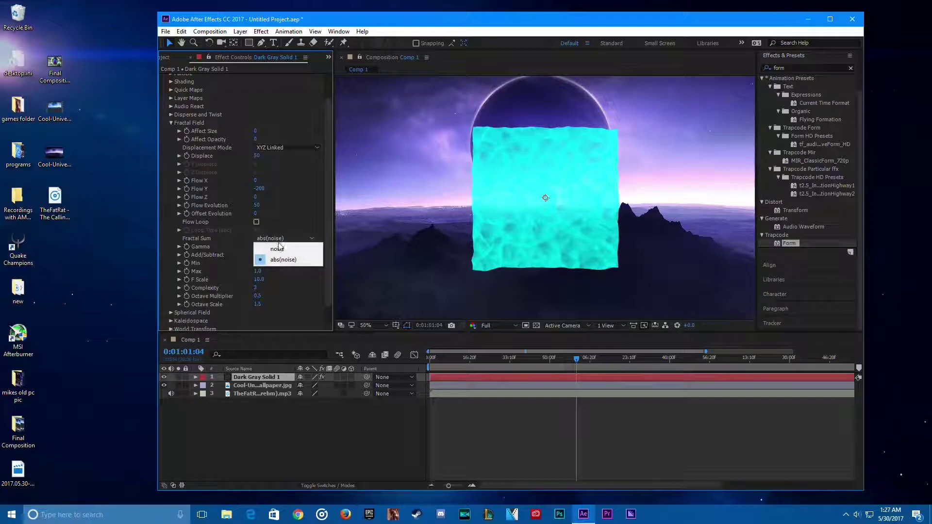
left_click(171, 123)
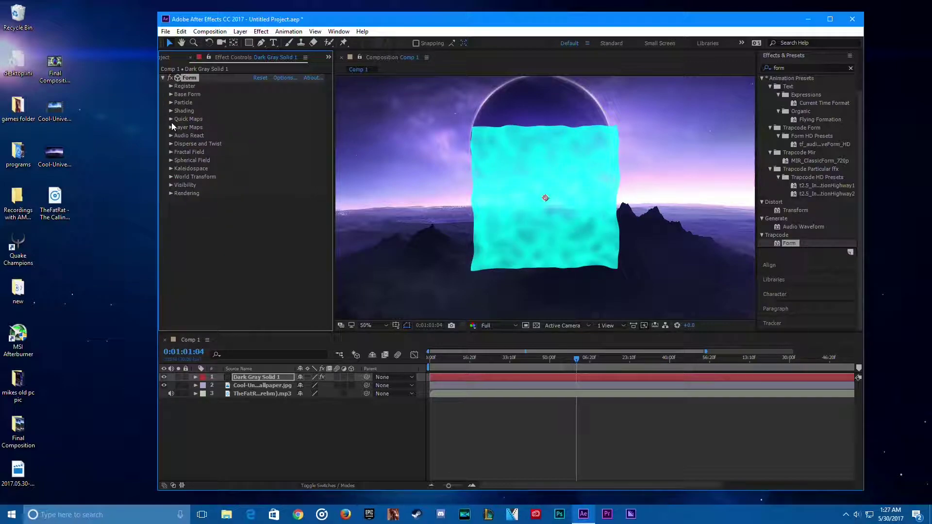
Set Spherical Field Sphere 1 Strength to 100 to punch a hole in the particles.
left_click(170, 161)
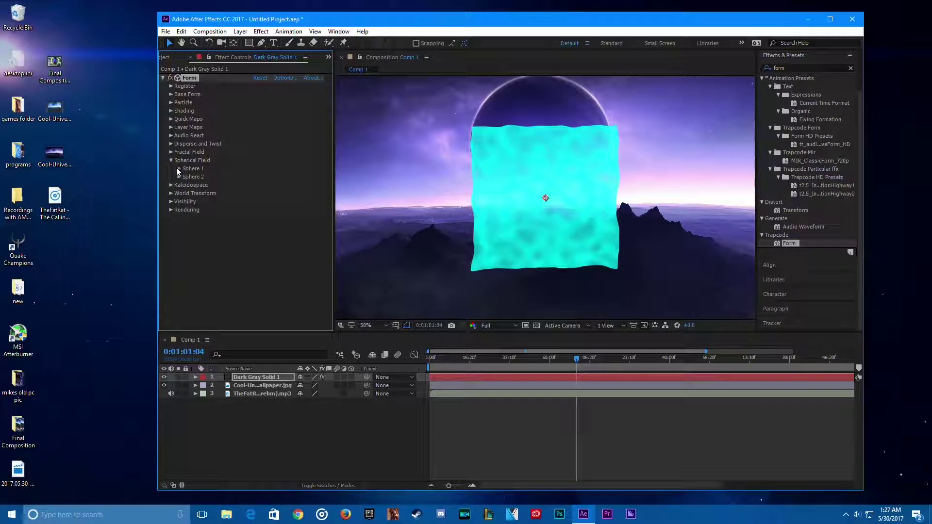
left_click(177, 169)
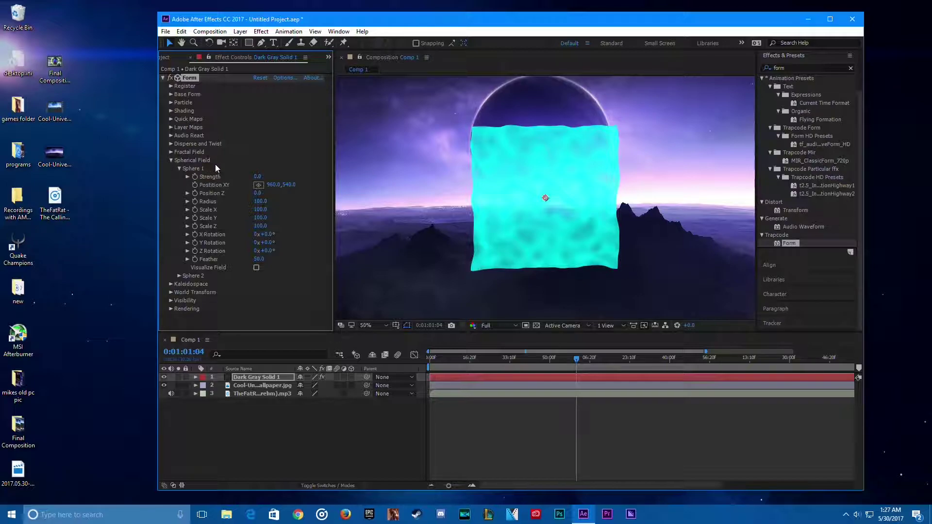
left_click(262, 176)
type("100")
key("Return")
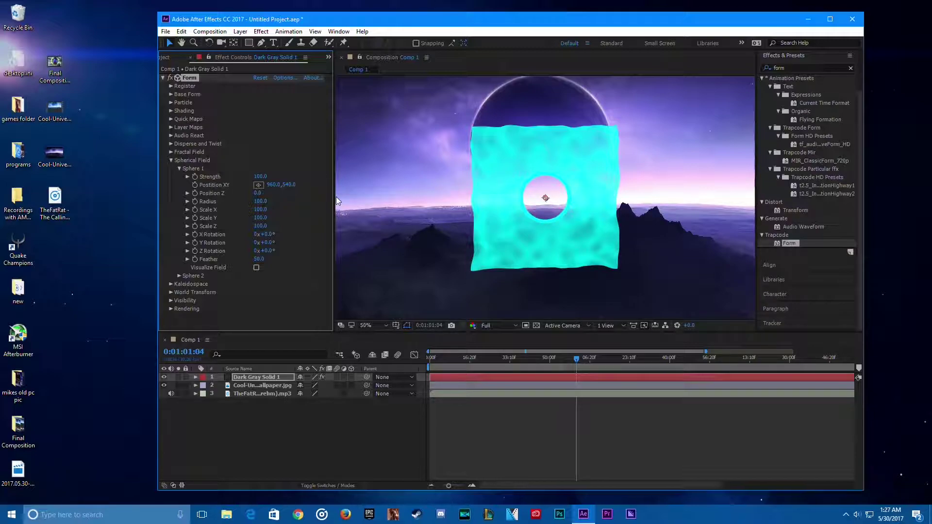
Adjust Sphere 1's Radius, settling on 440.
left_click(287, 204)
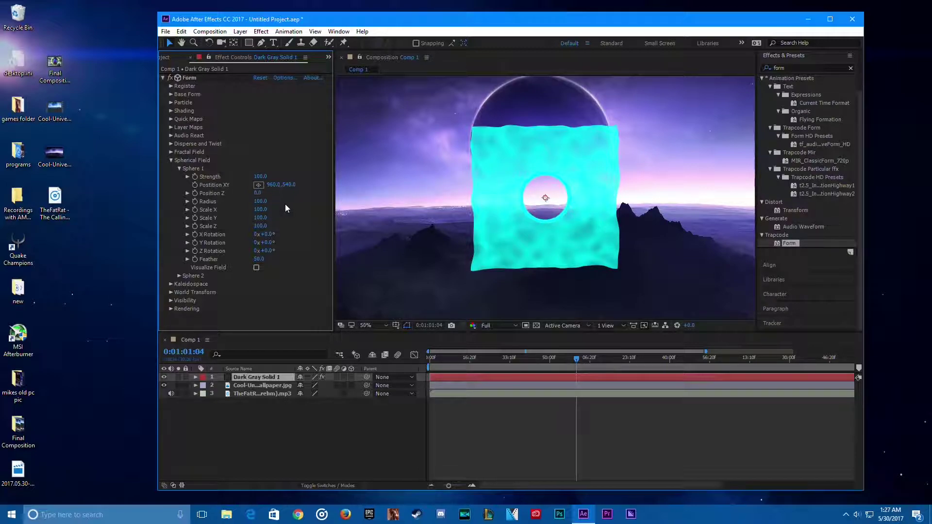
left_click_drag(261, 201, 278, 200)
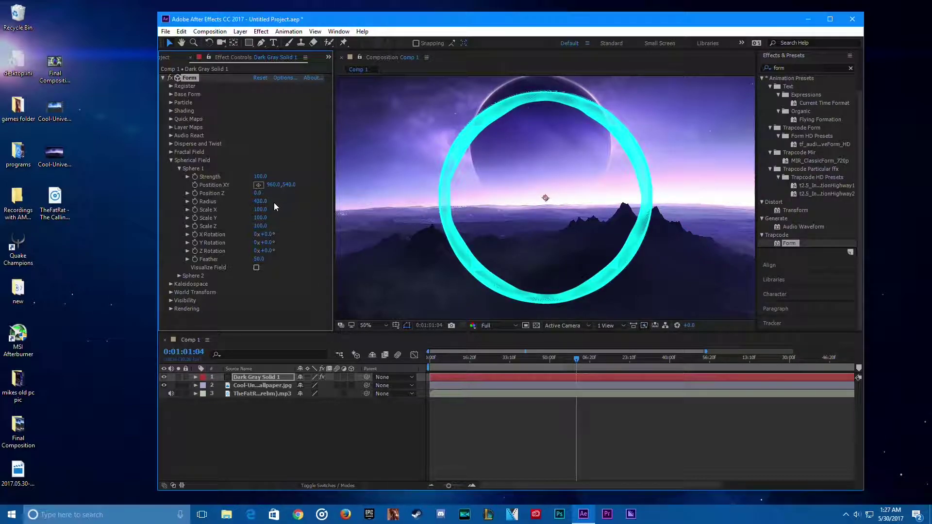
left_click(262, 201)
type("400")
key("Return")
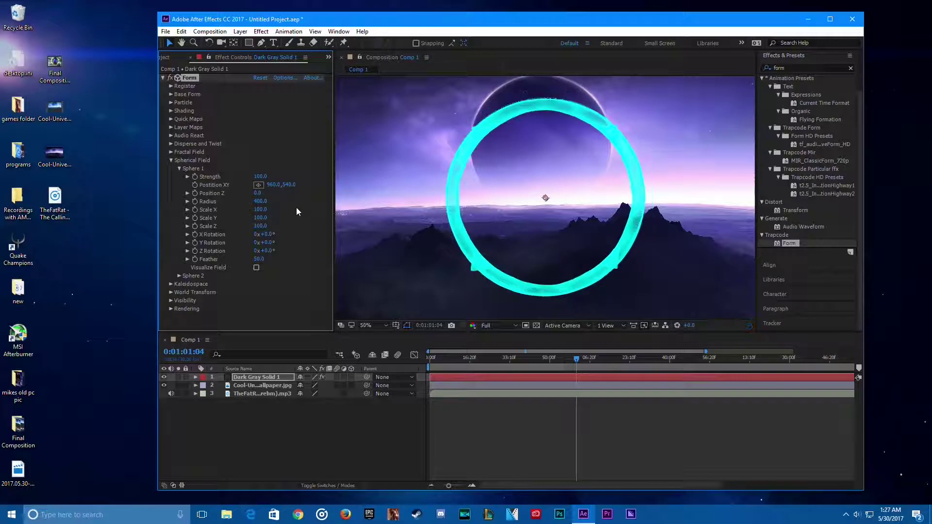
left_click_drag(261, 200, 263, 212)
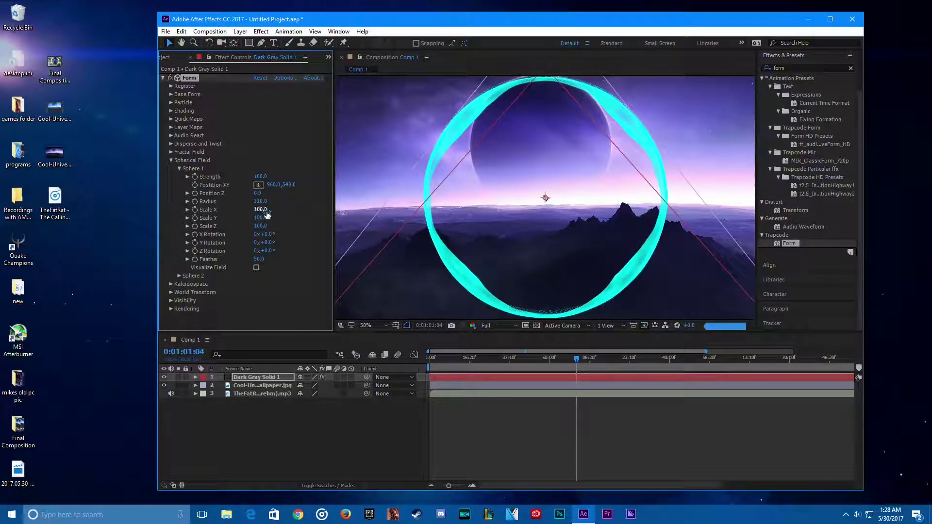
left_click(261, 201)
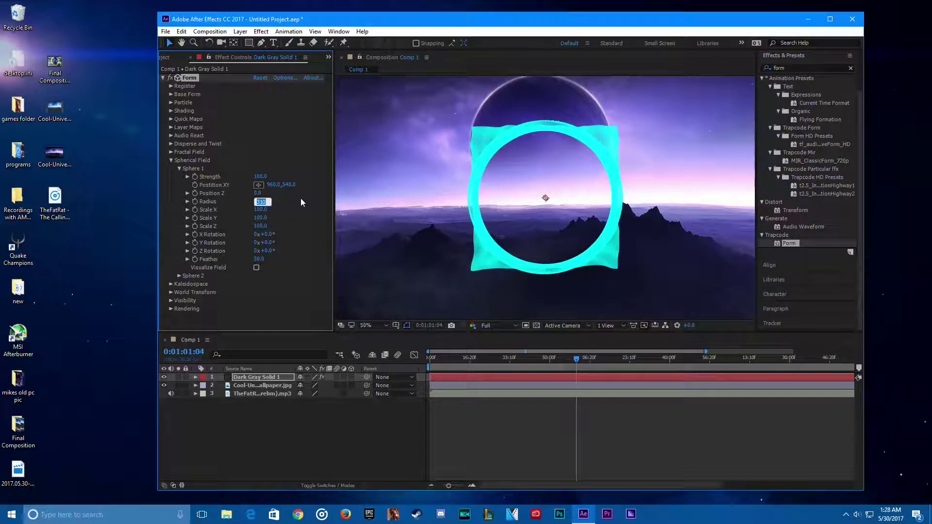
type("440")
key("Return")
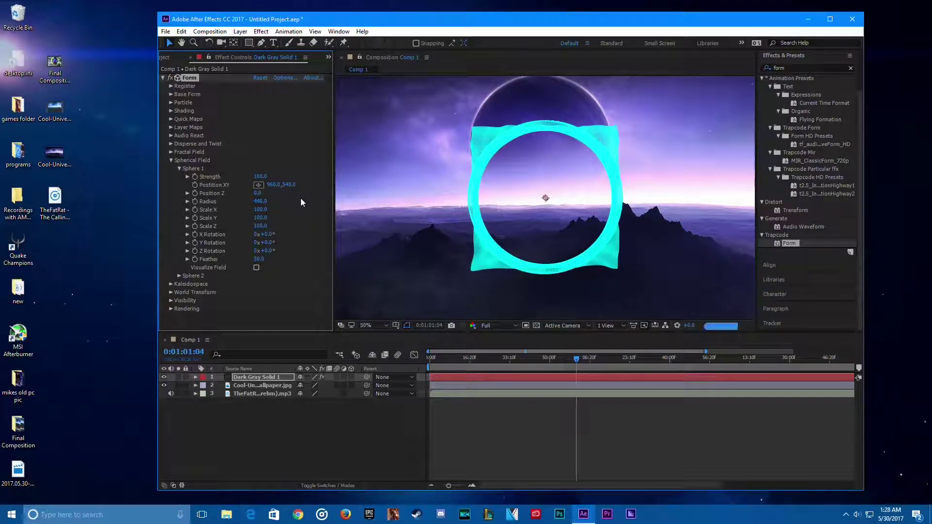